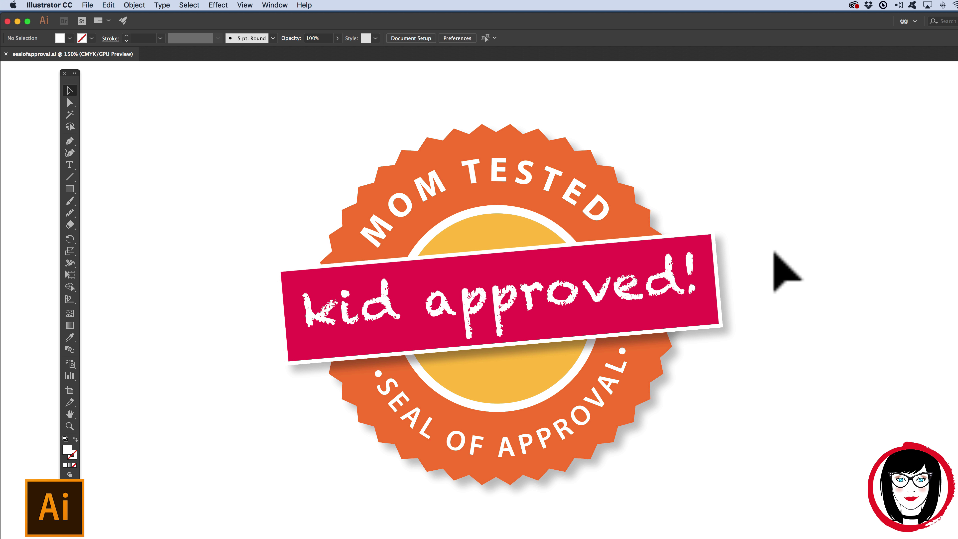
# Step: Zoom out, drag the whole seal artwork to the right edge, and zoom back to 150%
pyautogui.hscroll(3, 789, 227)
pyautogui.scroll(2, 805, 199)
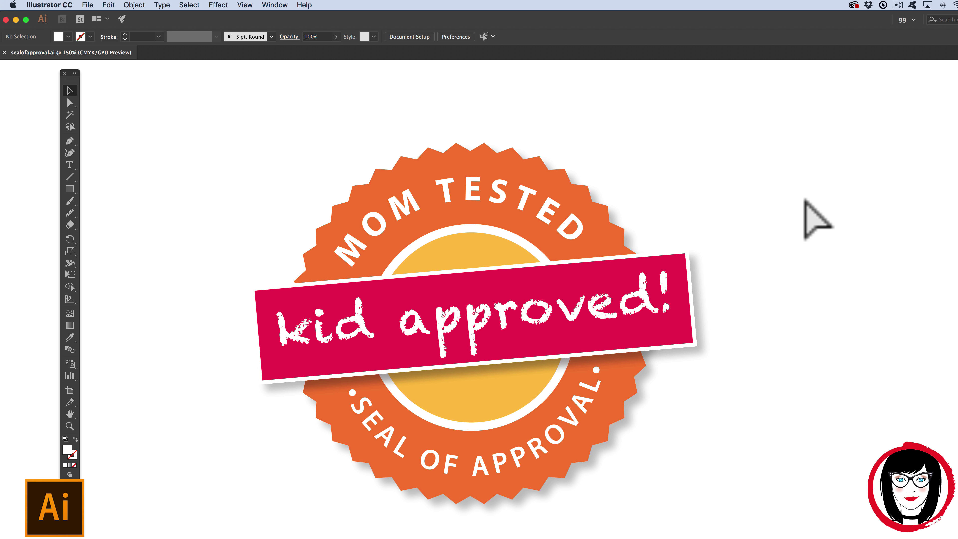
pyautogui.press('super+minus')
pyautogui.press('super+minus')
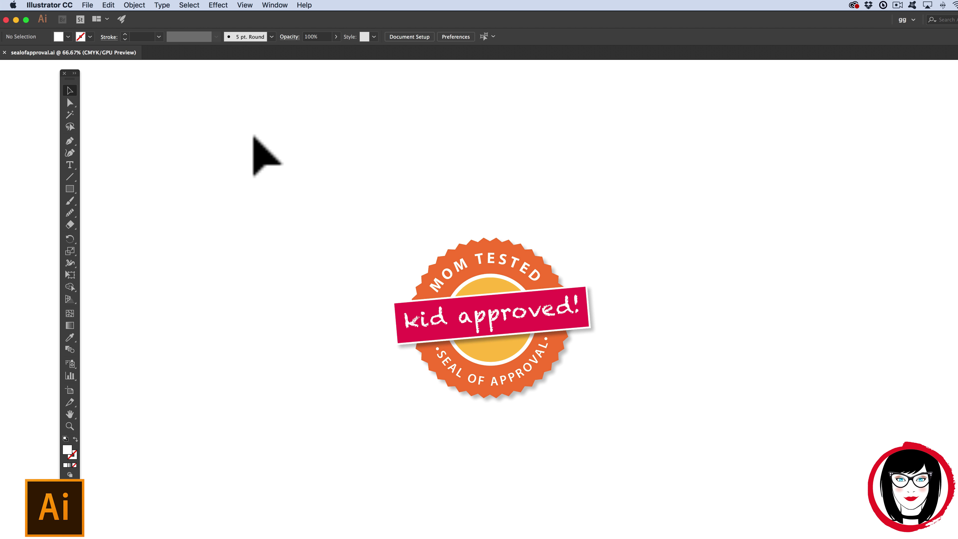
pyautogui.moveTo(272, 154); pyautogui.dragTo(703, 470)
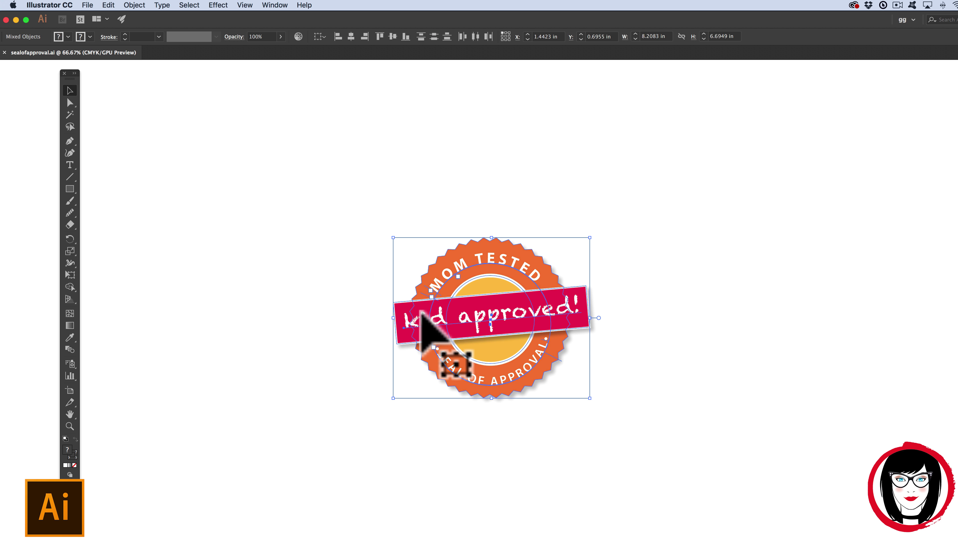
pyautogui.moveTo(420, 312); pyautogui.dragTo(812, 247)
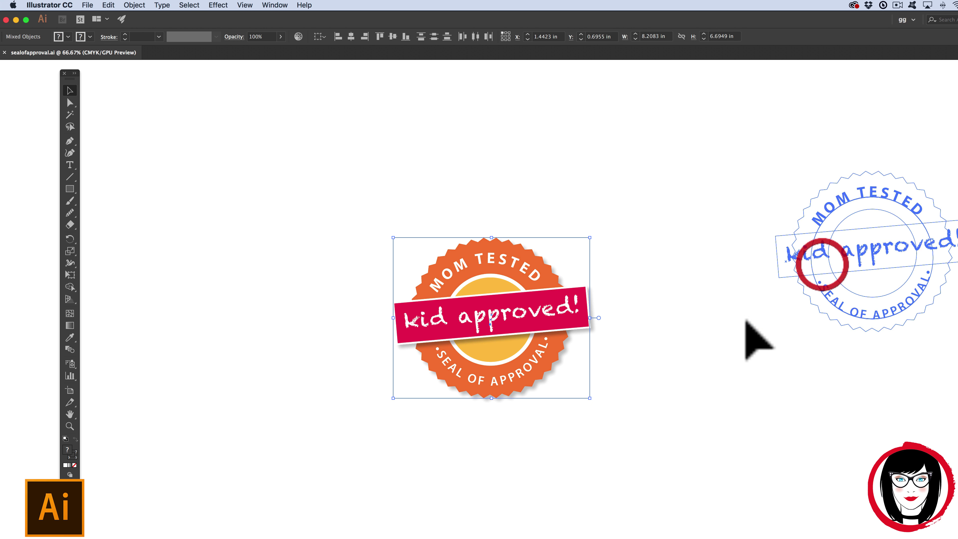
pyautogui.click(696, 375)
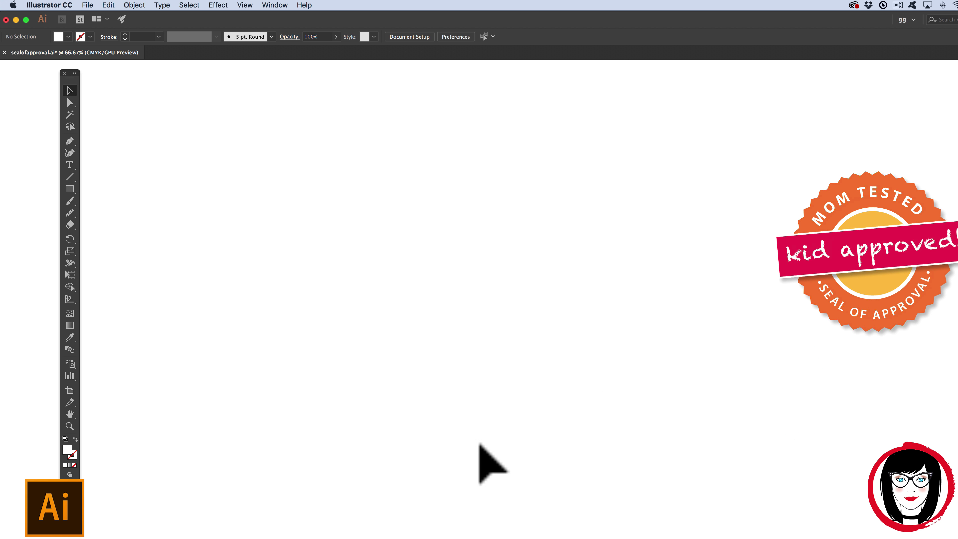
pyautogui.press('super+equal')
pyautogui.press('super+equal')
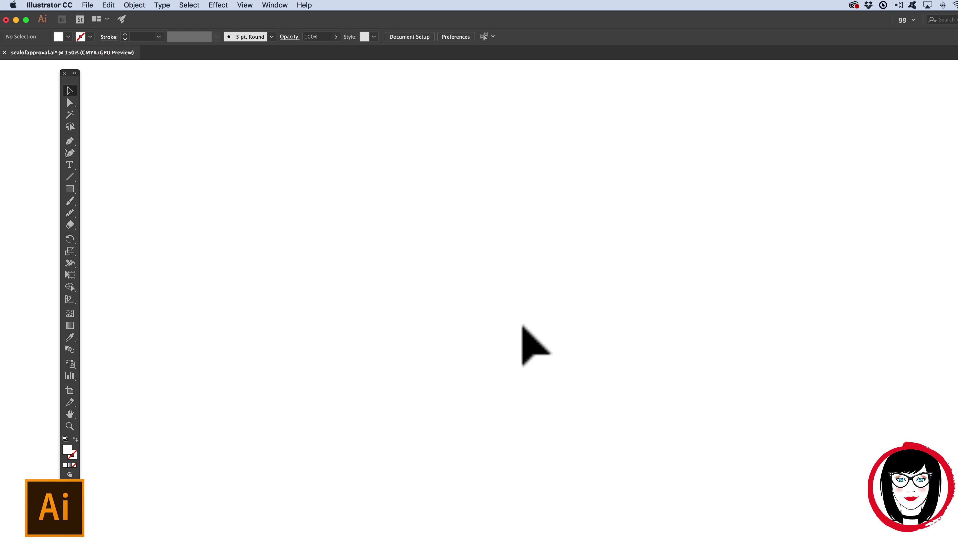
pyautogui.click(69, 141)
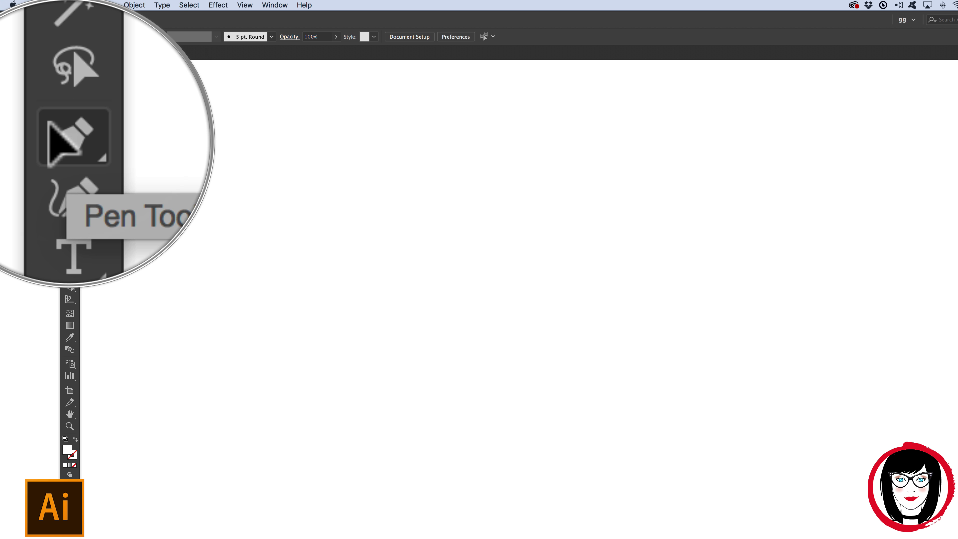
pyautogui.click(68, 189)
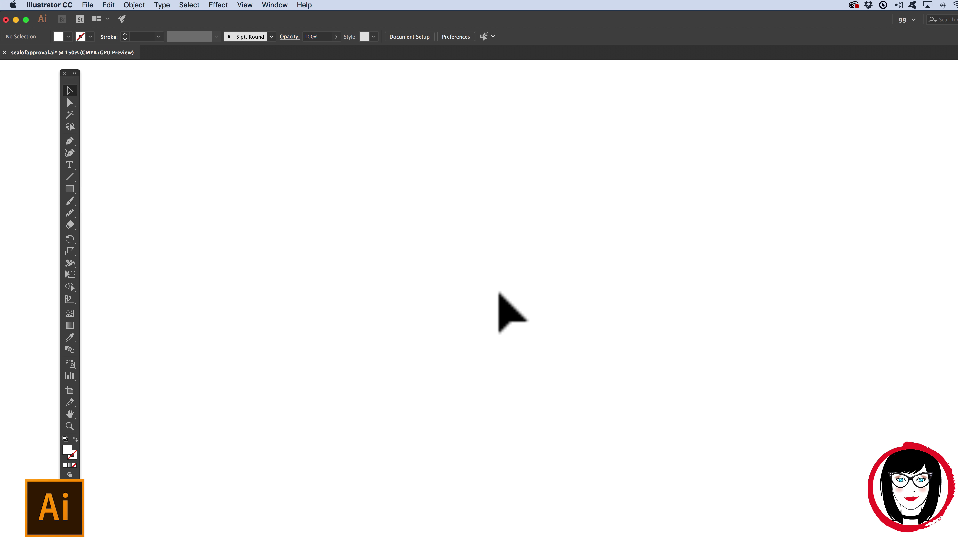
# Step: Shift-drag a perfect circle near the canvas centre with the Ellipse Tool
pyautogui.moveTo(71, 189); pyautogui.dragTo(124, 211)
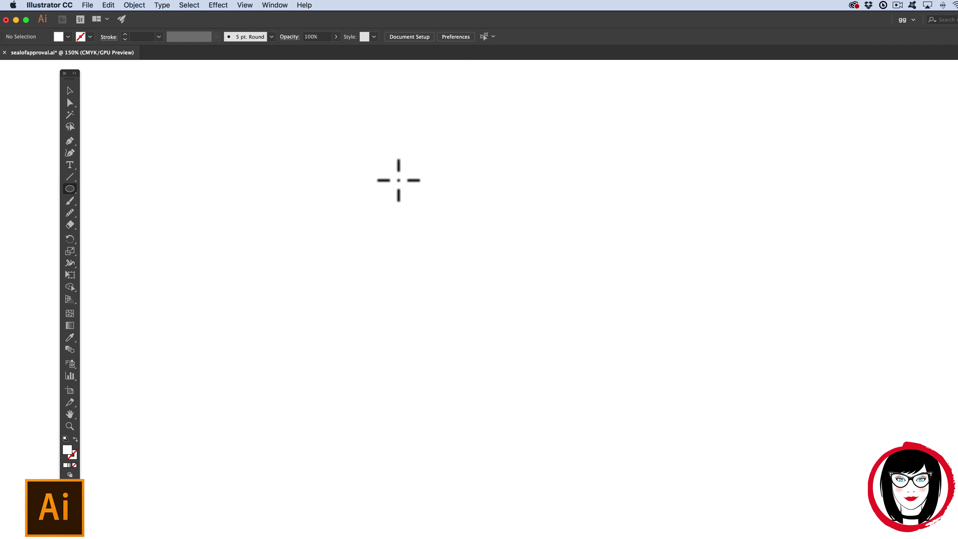
pyautogui.moveTo(360, 168); pyautogui.dragTo(634, 414)
pyautogui.press('shift')
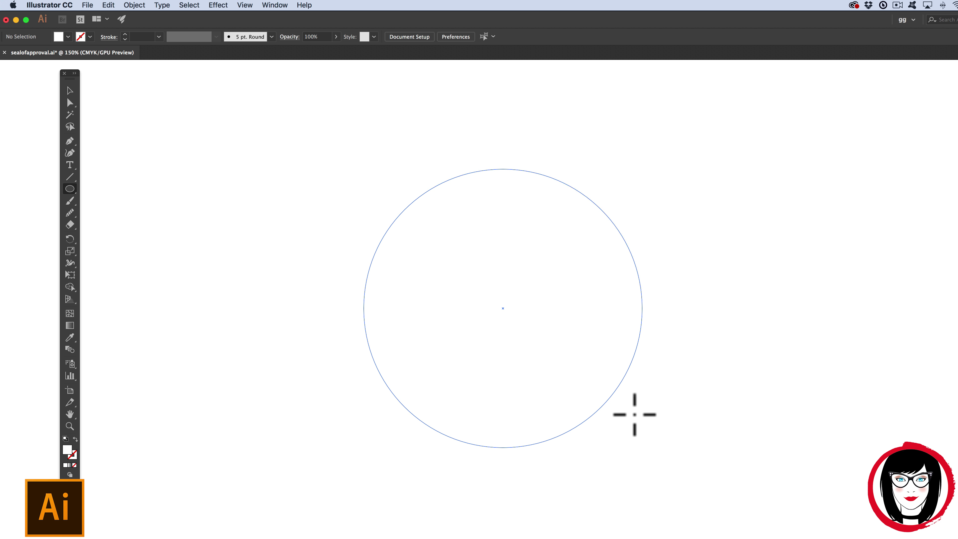
pyautogui.moveTo(634, 415); pyautogui.dragTo(635, 415)
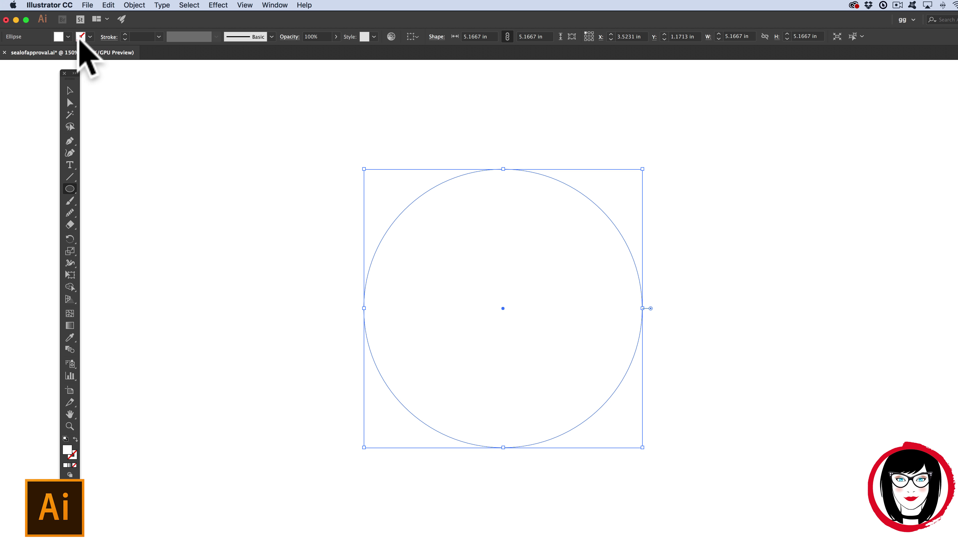
# Step: Set the circle's fill to None and stroke to black, then deselect it
pyautogui.click(67, 36)
pyautogui.click(13, 53)
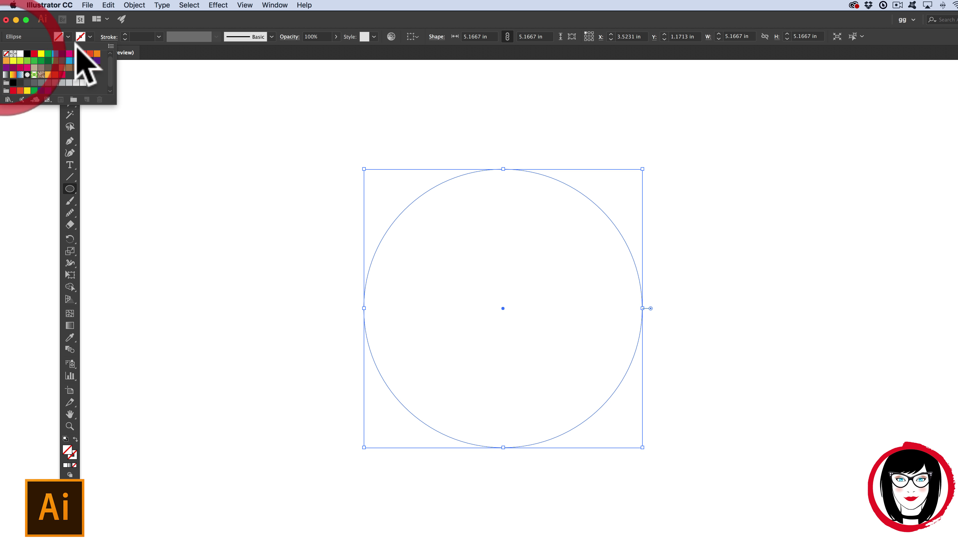
pyautogui.click(87, 37)
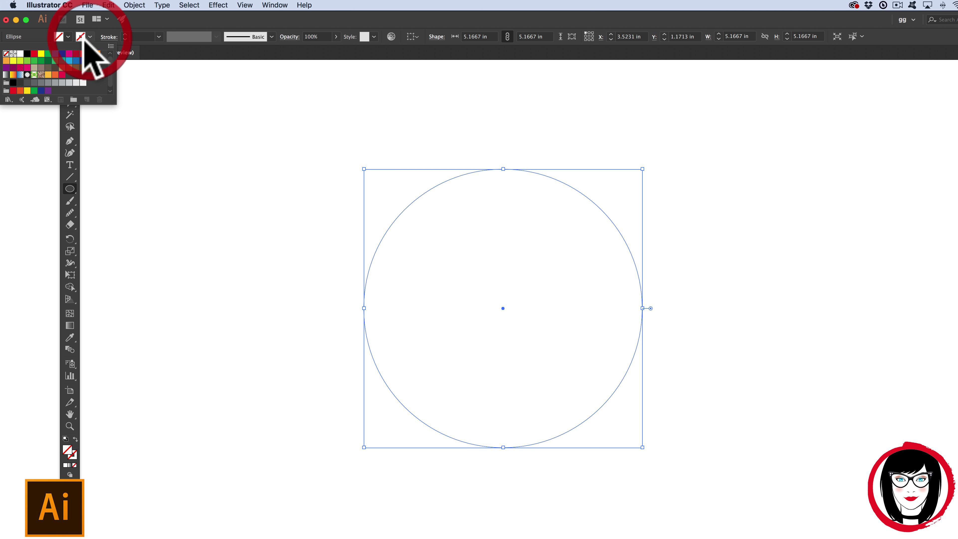
pyautogui.click(15, 54)
pyautogui.click(70, 91)
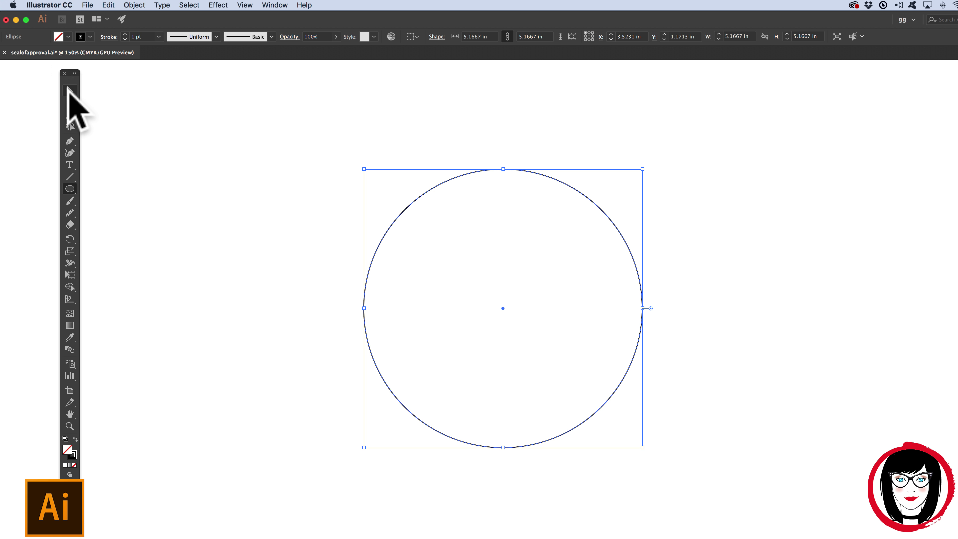
pyautogui.click(749, 175)
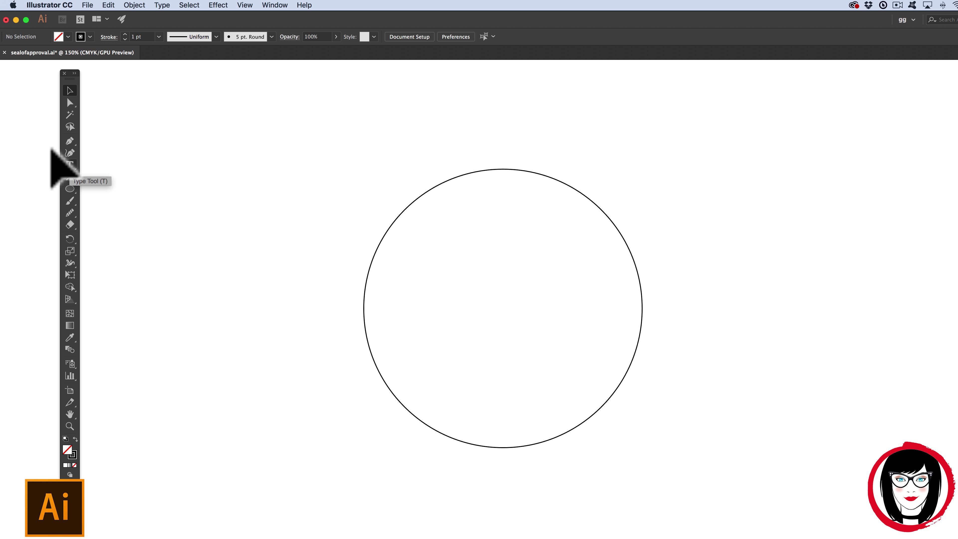
# Step: Type 'text on a path' along the circle's edge with the Type on a Path Tool
pyautogui.click(70, 166)
pyautogui.moveTo(69, 166); pyautogui.dragTo(132, 187)
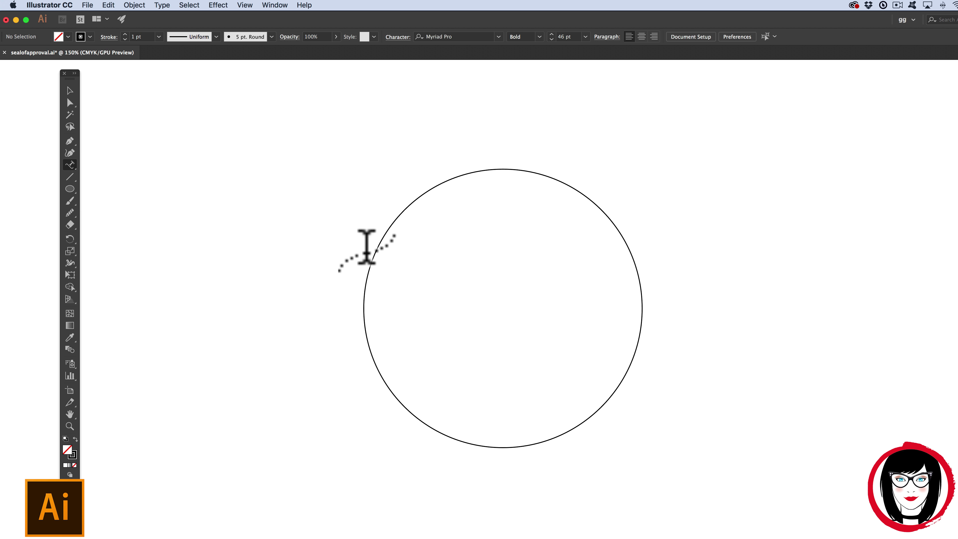
pyautogui.click(366, 258)
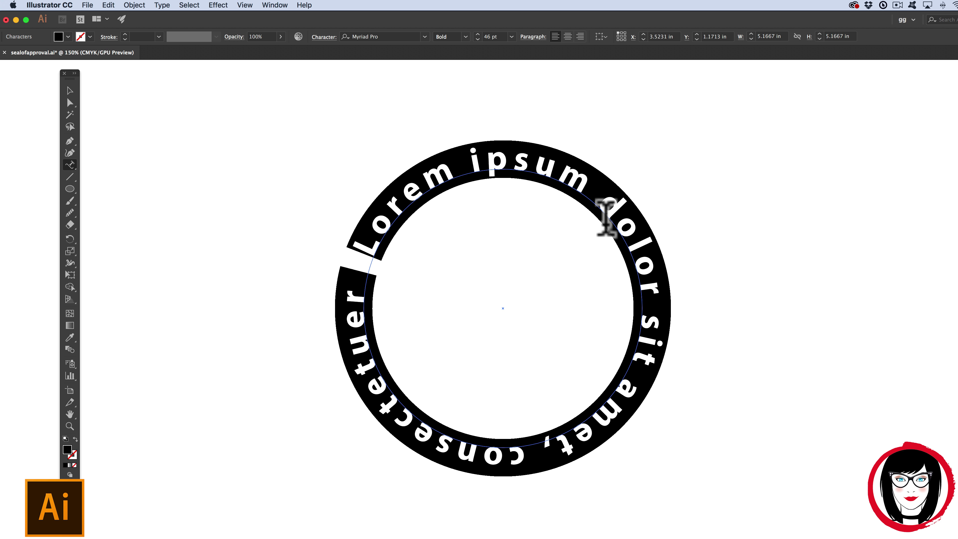
pyautogui.write('text o')
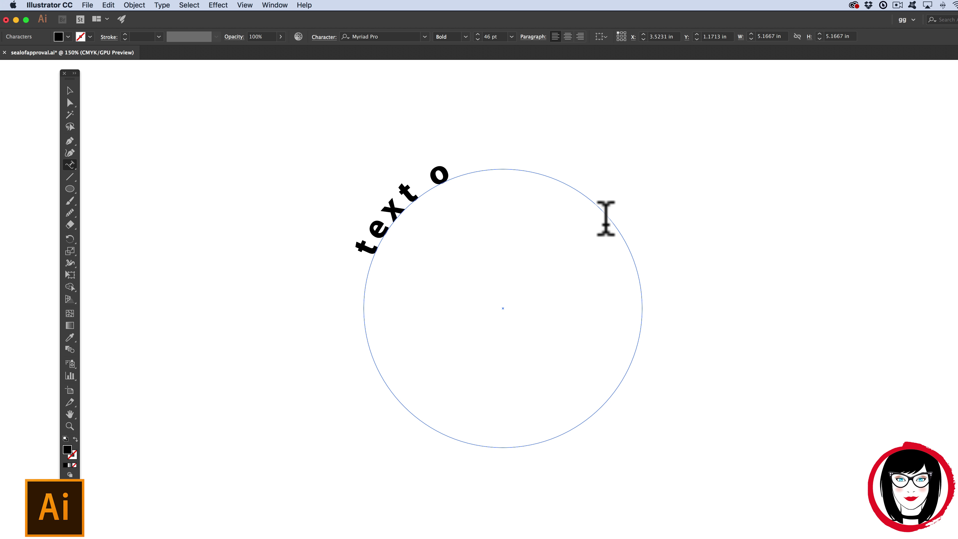
pyautogui.write('n a path')
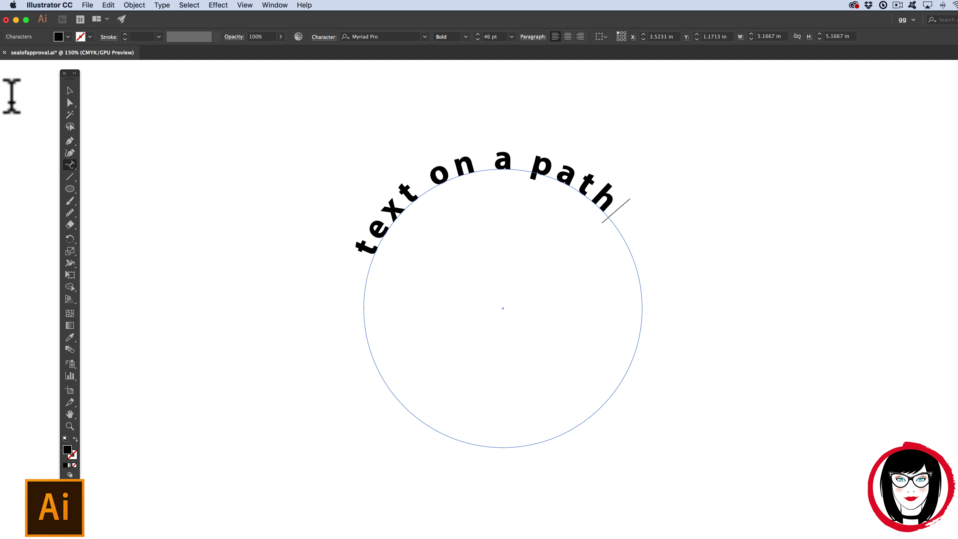
# Step: Drag the path text's start and end brackets so 'text on a path' arches across the circle's top
pyautogui.click(70, 90)
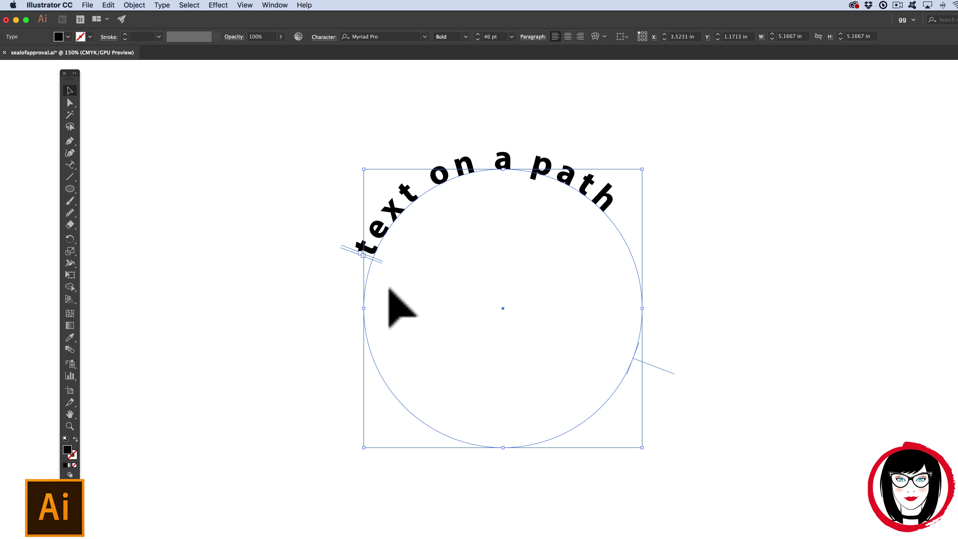
pyautogui.moveTo(361, 251)
pyautogui.mouseDown()
pyautogui.moveTo(361, 225)
pyautogui.moveTo(364, 236)
pyautogui.moveTo(344, 241)
pyautogui.moveTo(365, 320)
pyautogui.moveTo(563, 382)
pyautogui.moveTo(605, 288)
pyautogui.moveTo(603, 229)
pyautogui.moveTo(582, 188)
pyautogui.mouseUp()
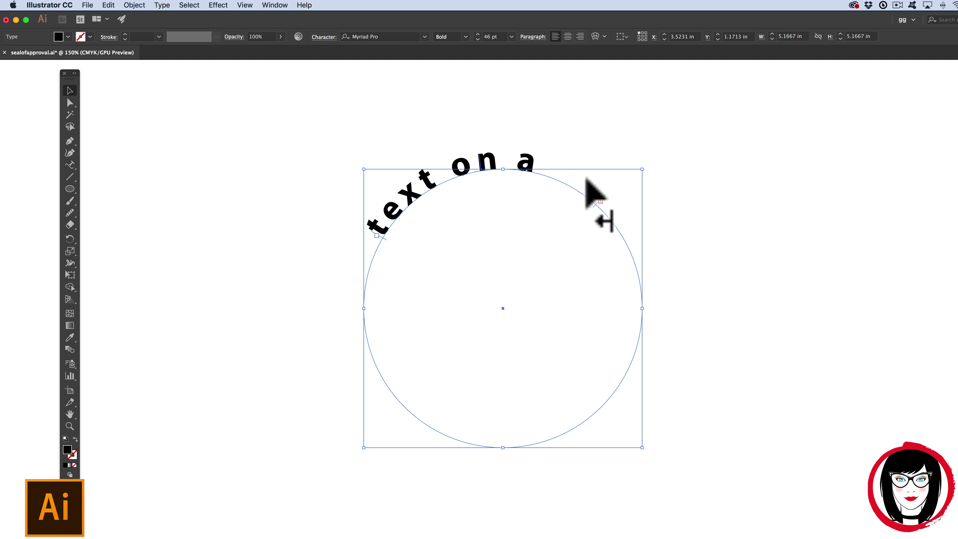
pyautogui.moveTo(585, 179); pyautogui.dragTo(619, 275)
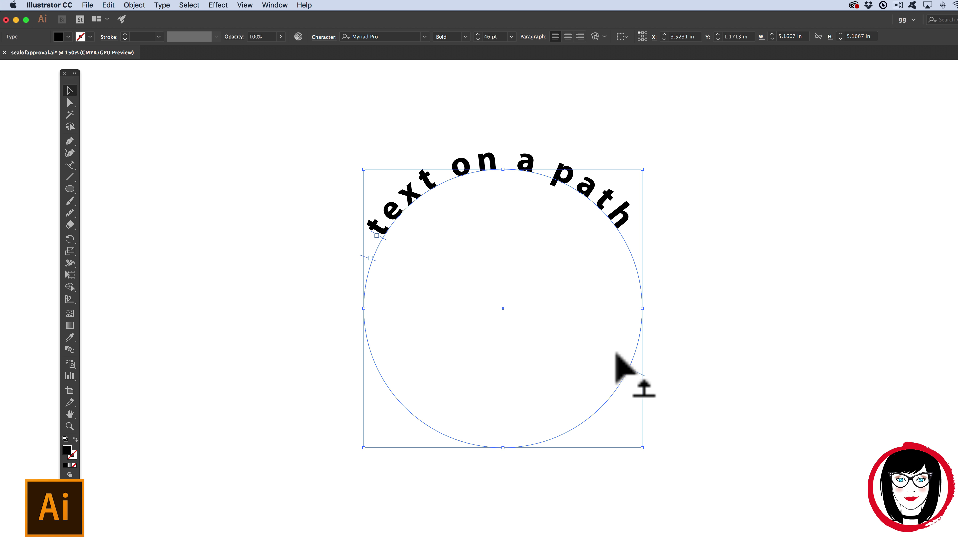
pyautogui.moveTo(615, 353); pyautogui.dragTo(628, 332)
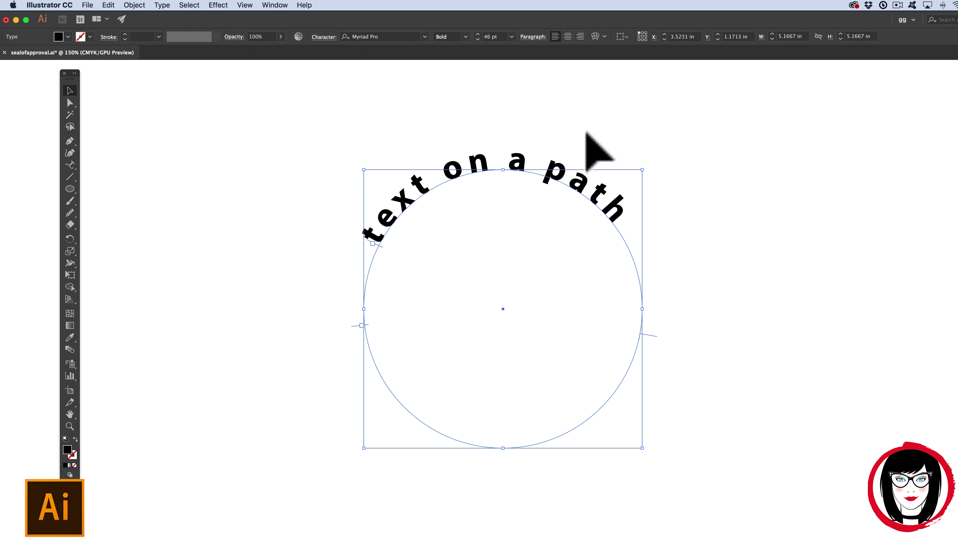
pyautogui.moveTo(69, 165); pyautogui.dragTo(134, 167)
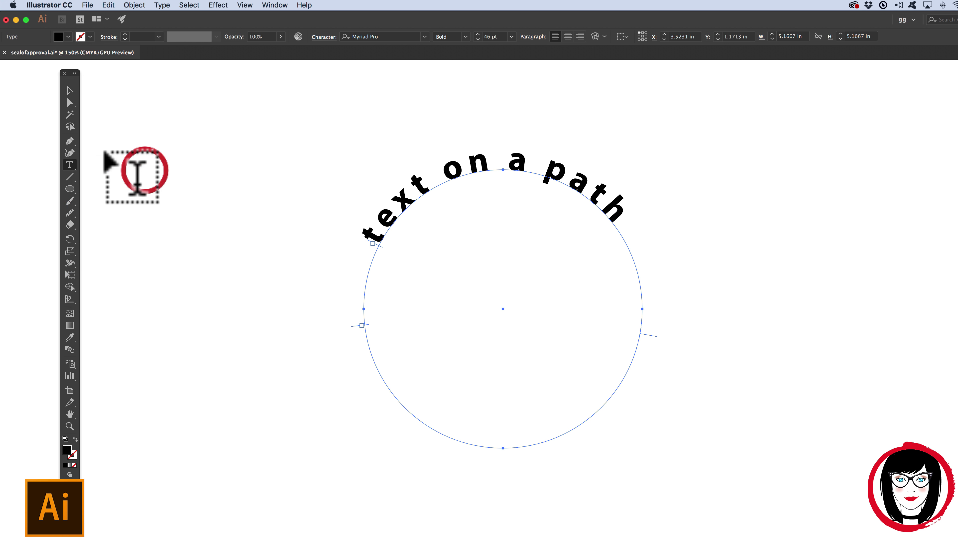
# Step: Enlarge the path text from 46 pt to 54 pt and tighten its letter spacing
pyautogui.moveTo(607, 206); pyautogui.dragTo(330, 212)
pyautogui.scroll(-1, 735, 298)
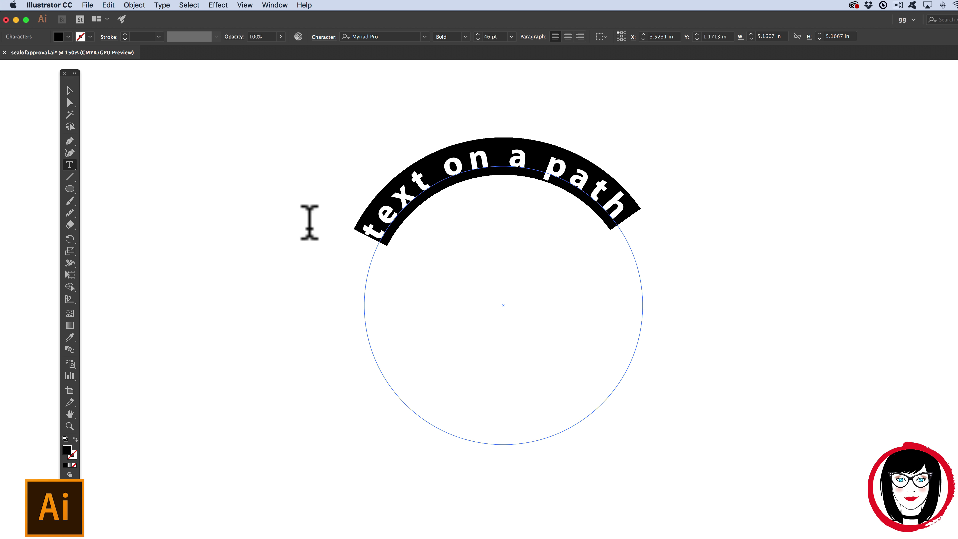
pyautogui.press('super+shift+period')
pyautogui.press('super+shift+period')
pyautogui.press('super+shift+period')
pyautogui.press('super+shift+period')
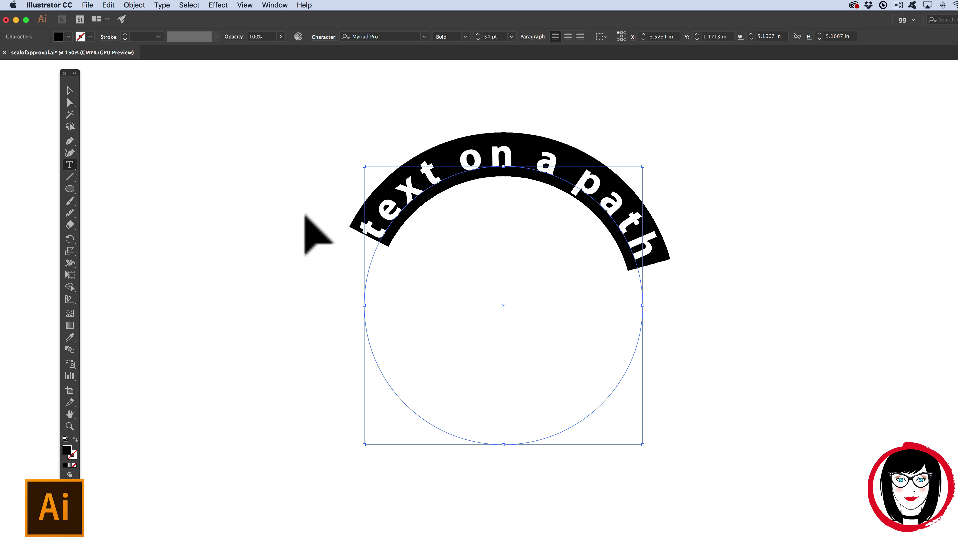
pyautogui.press('super+alt+Left')
pyautogui.press('super+alt+Left')
pyautogui.press('super+alt+Left')
pyautogui.press('super+alt+Left')
pyautogui.press('super+alt+Left')
pyautogui.press('super+alt+Left')
pyautogui.press('super+alt+Left')
pyautogui.press('super+alt+Left')
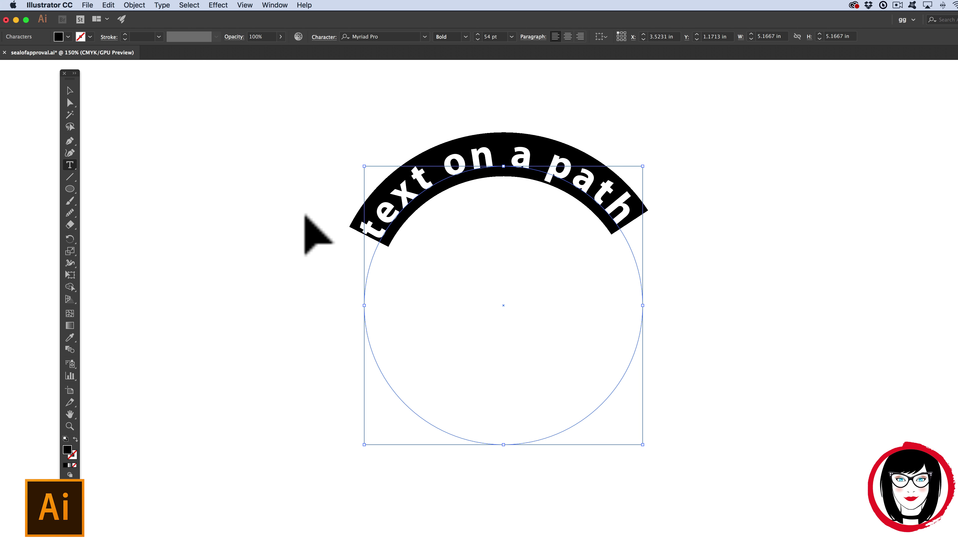
# Step: Slide the curved text along the circle until it sits centred on top
pyautogui.keyDown('super'); pyautogui.click(366, 227); pyautogui.keyUp('super')
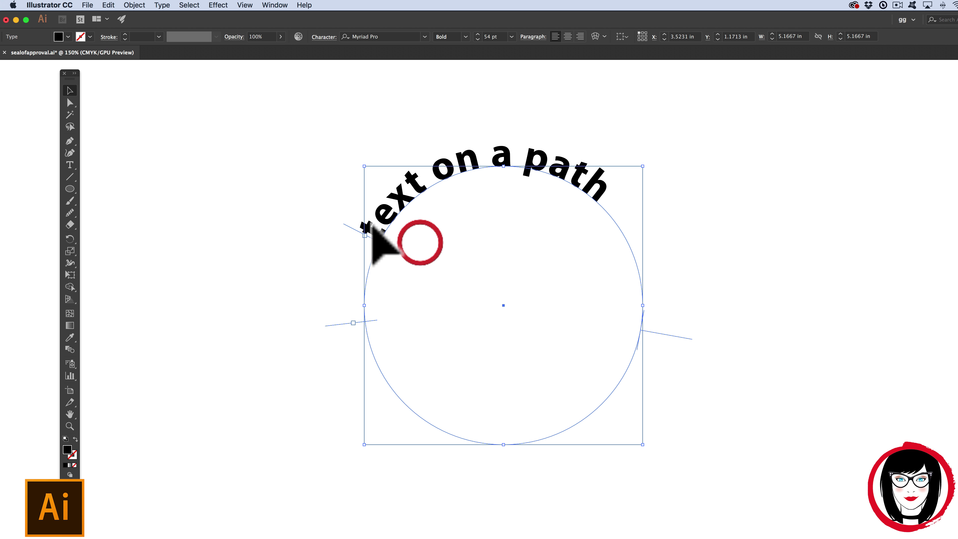
pyautogui.moveTo(365, 226); pyautogui.dragTo(387, 217)
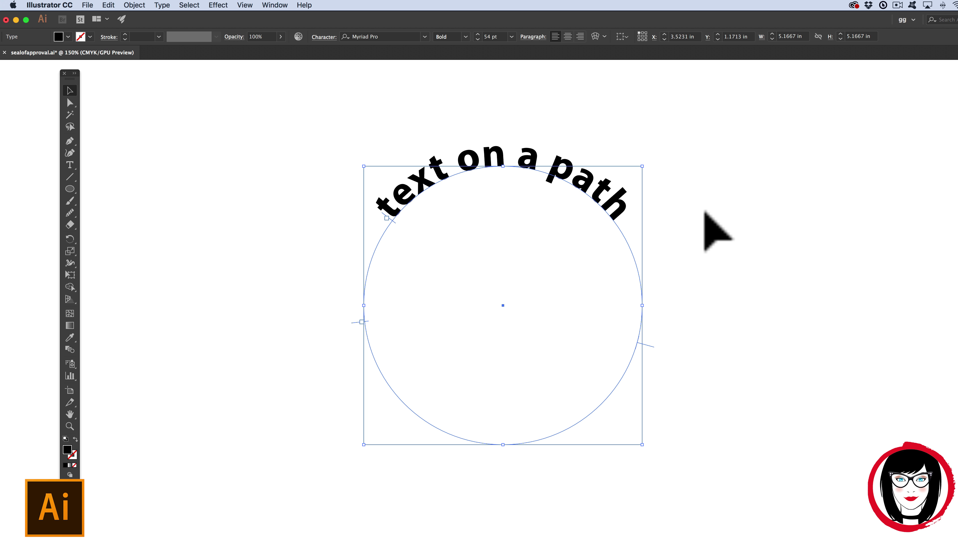
pyautogui.click(660, 212)
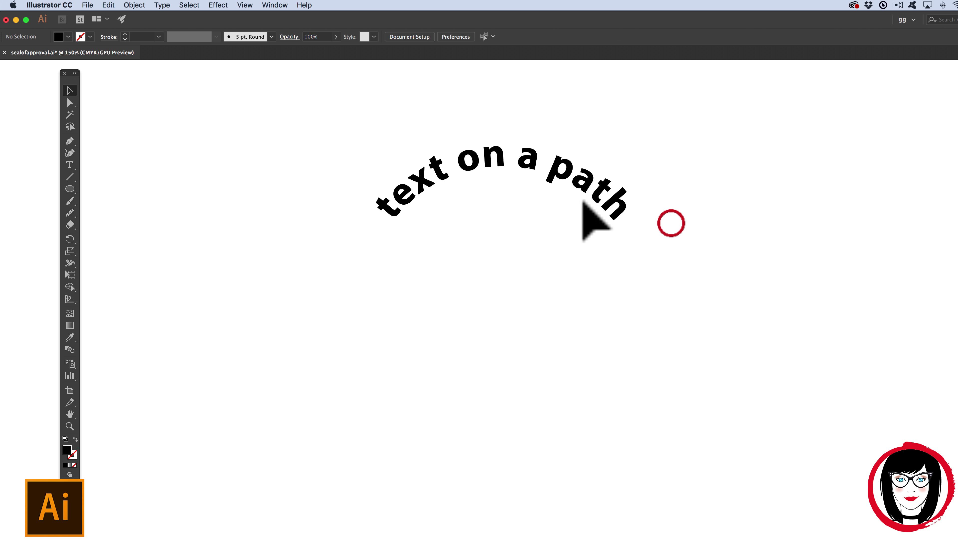
pyautogui.click(621, 207)
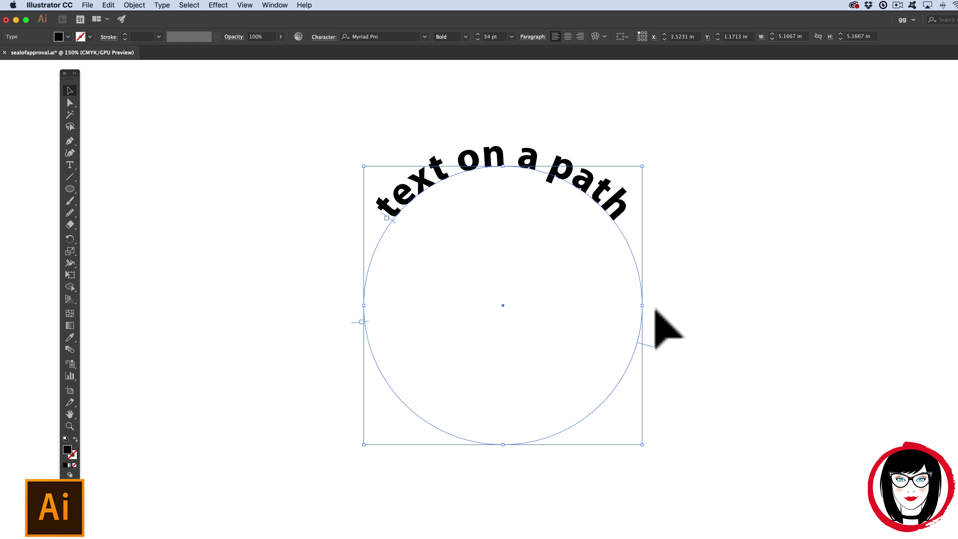
pyautogui.hscroll(10, 657, 310)
pyautogui.hscroll(8, 656, 310)
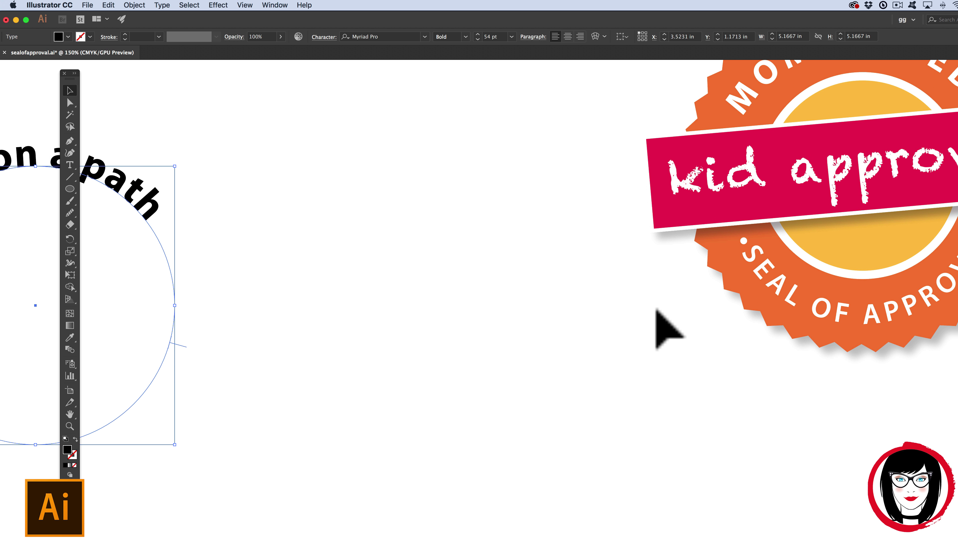
pyautogui.hscroll(1, 656, 310)
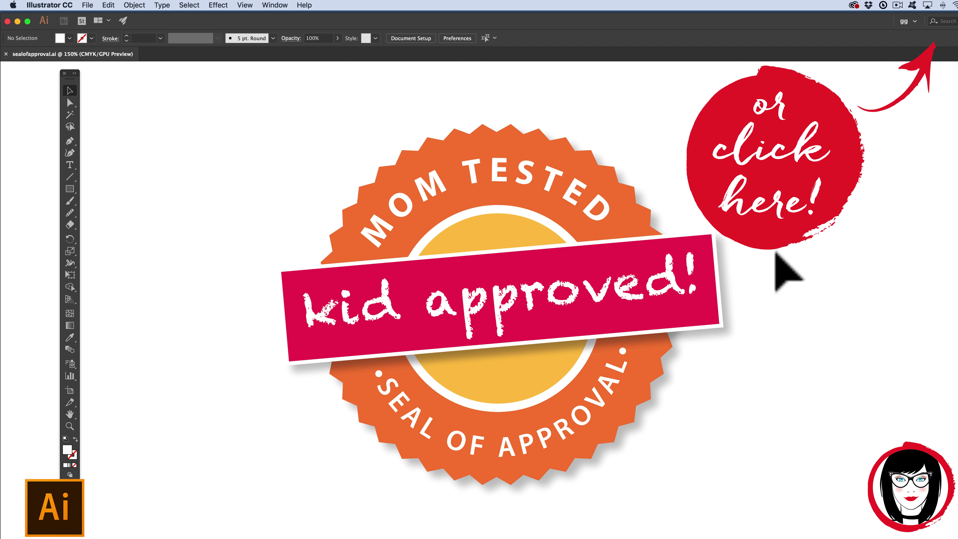
pyautogui.click(488, 352)
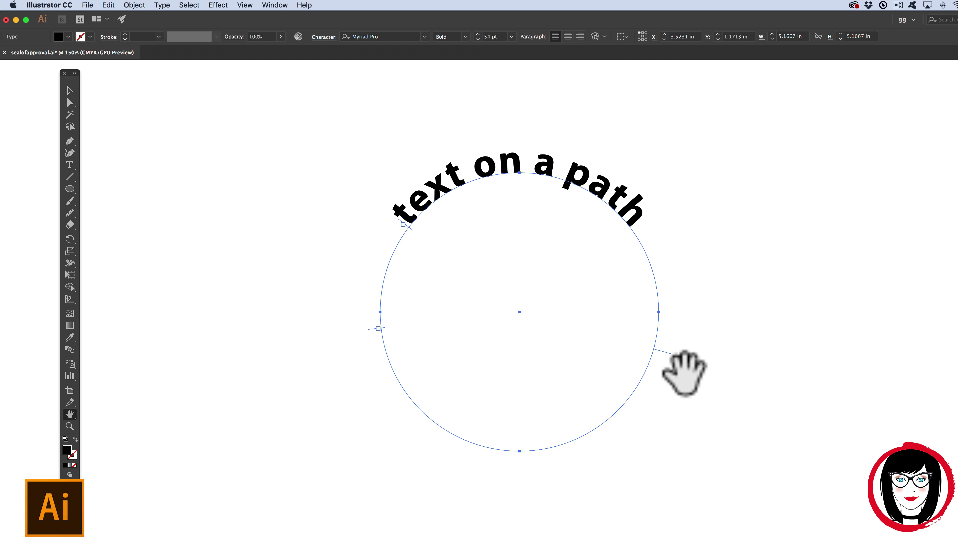
# Step: Replace the path text with 'seal' and slide it to the top centre of the circle
pyautogui.press('v')
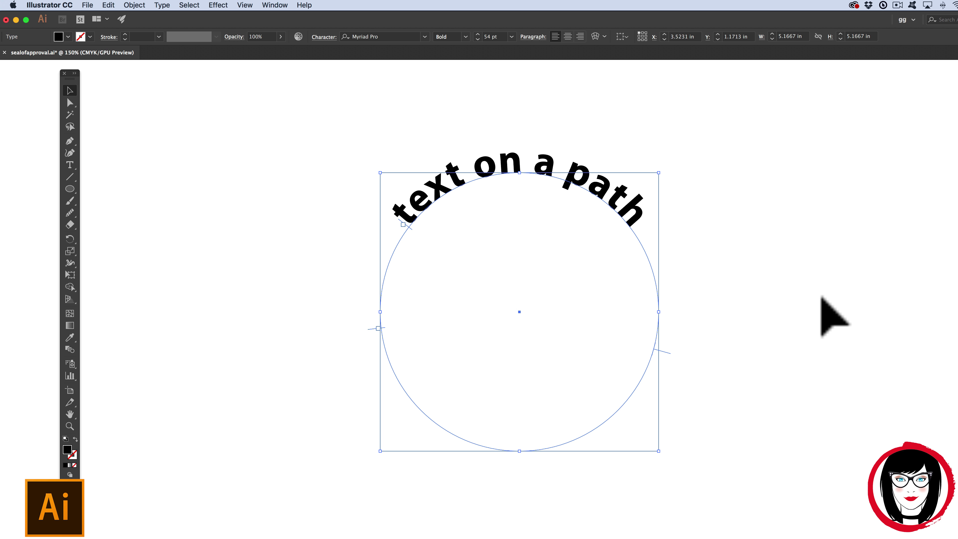
pyautogui.click(70, 165)
pyautogui.moveTo(388, 204); pyautogui.dragTo(701, 199)
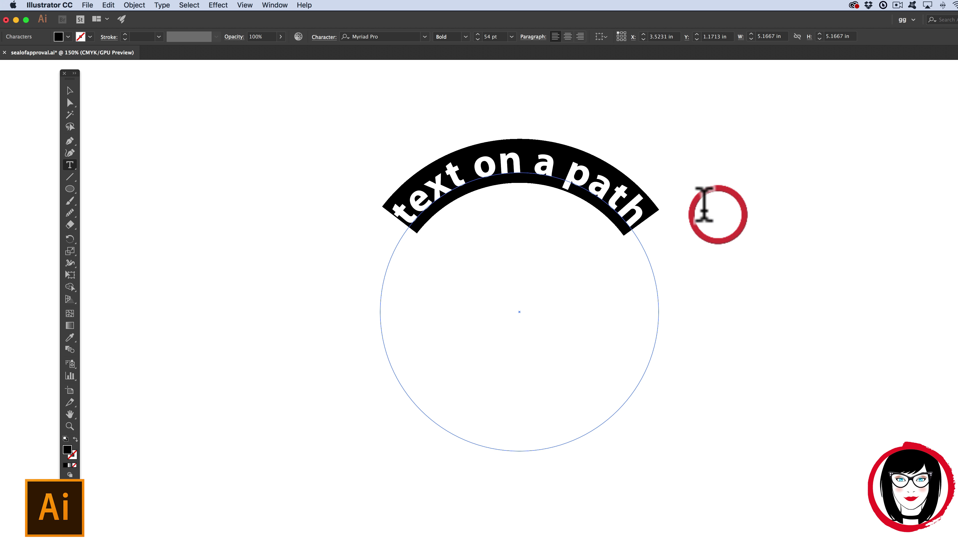
pyautogui.write('seal')
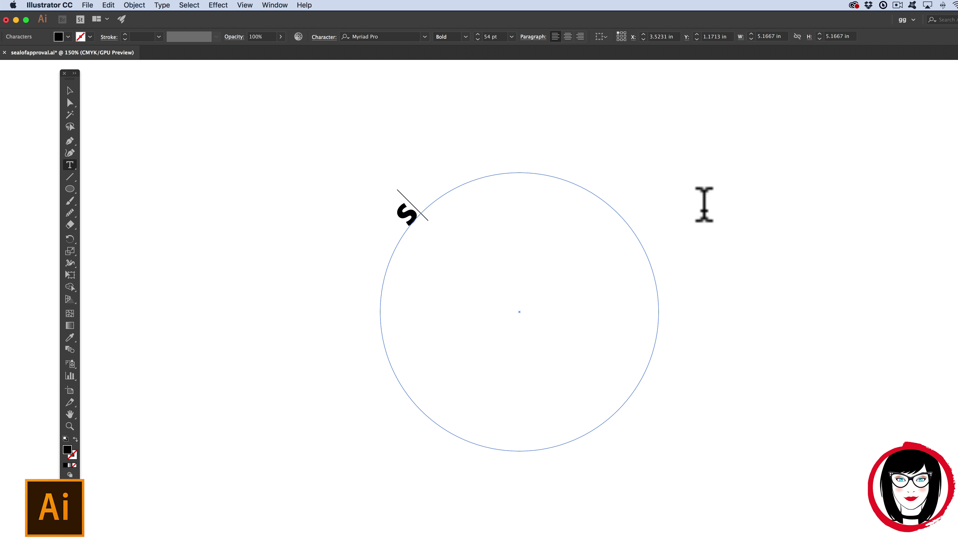
pyautogui.press('Escape')
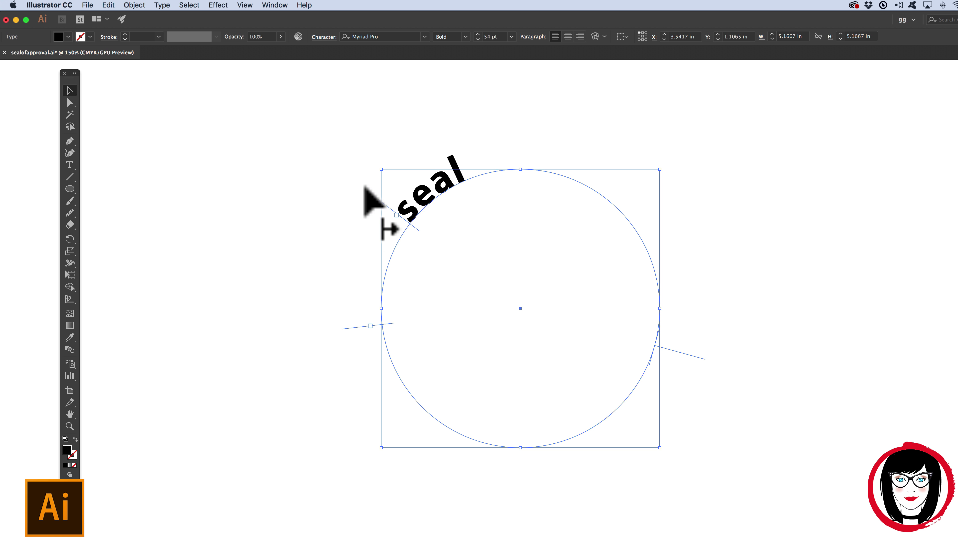
pyautogui.moveTo(372, 189); pyautogui.dragTo(476, 162)
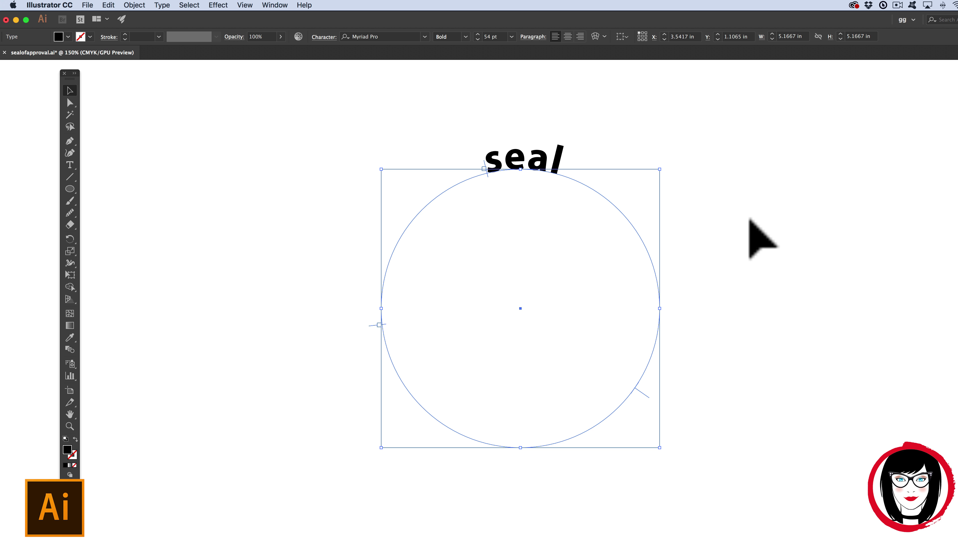
# Step: Alt-drag the path type's bracket to place a second 'seal' copy at the circle's lower left
pyautogui.press('a')
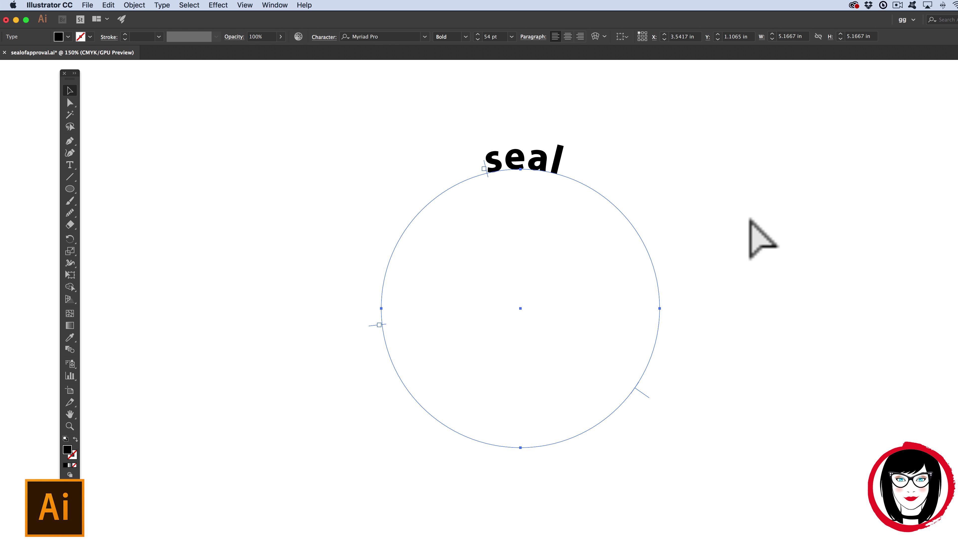
pyautogui.press('v')
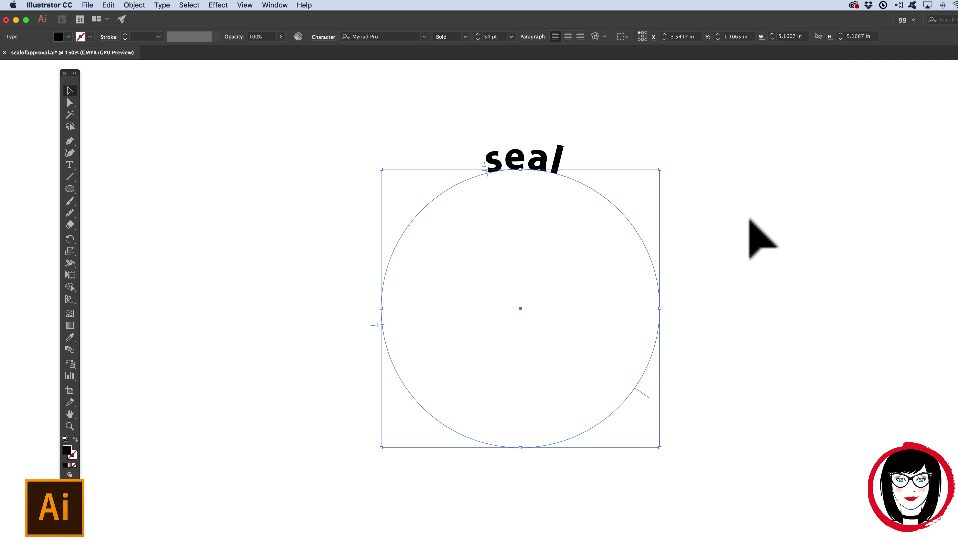
pyautogui.press('a')
pyautogui.press('v')
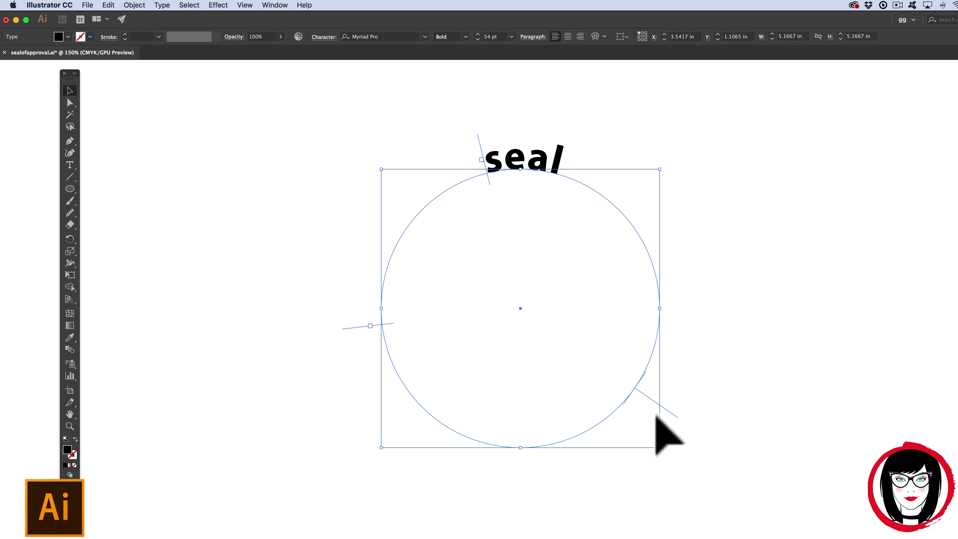
pyautogui.moveTo(668, 411); pyautogui.dragTo(611, 365)
# Step: Change the lower copy to '• of approval •' and slide it down to the circle's bottom
pyautogui.click(70, 165)
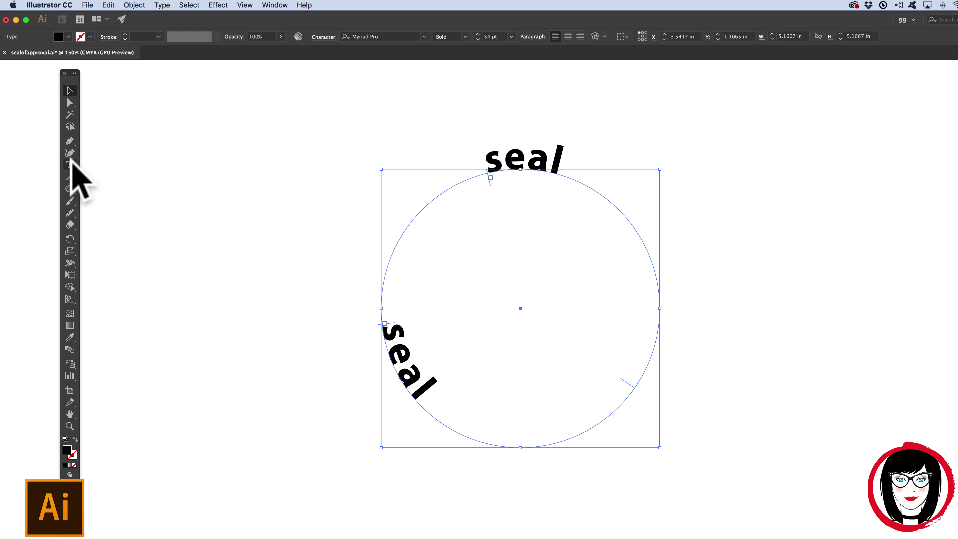
pyautogui.doubleClick(382, 321)
pyautogui.write('of approval •')
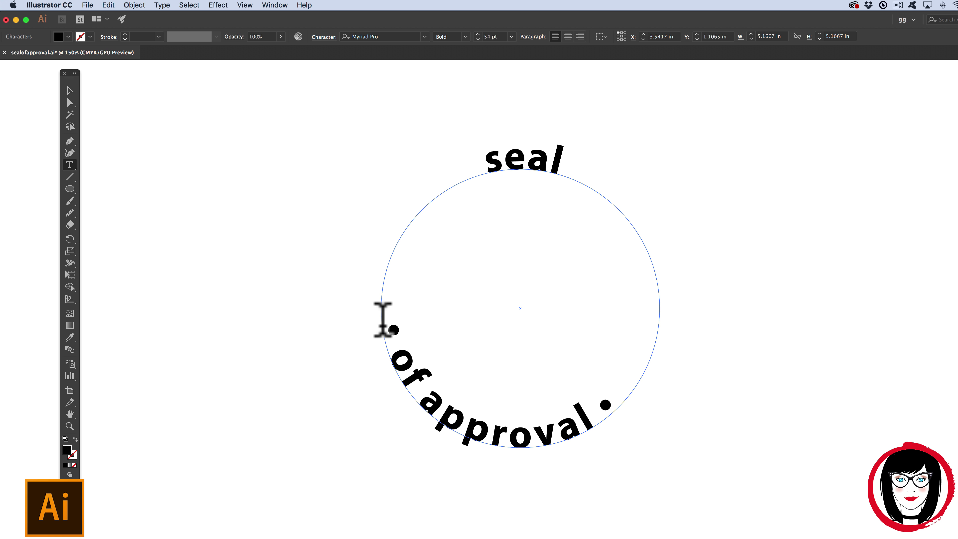
pyautogui.press('Escape')
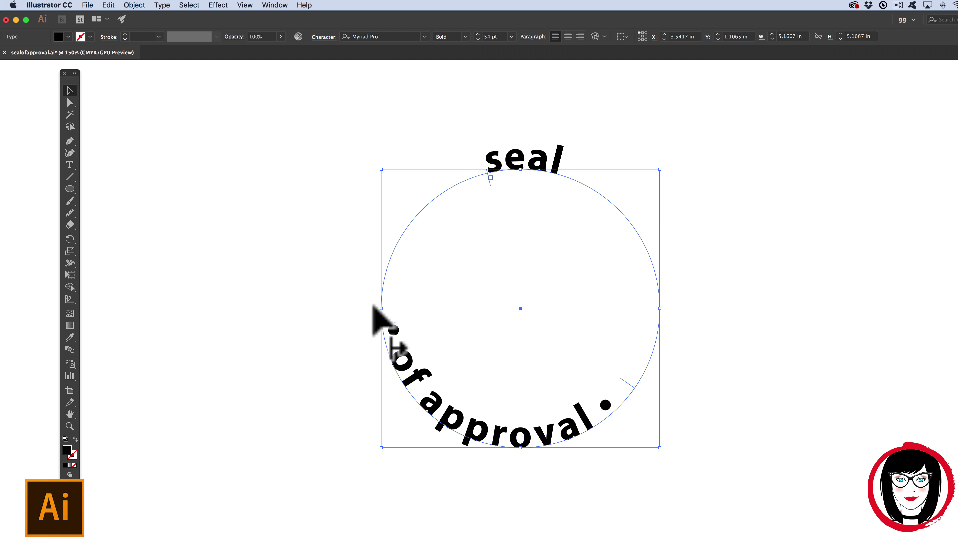
pyautogui.moveTo(373, 307); pyautogui.dragTo(392, 364)
# Step: Tighten the tracking of '• of approval •' and select the lower text object
pyautogui.press('t')
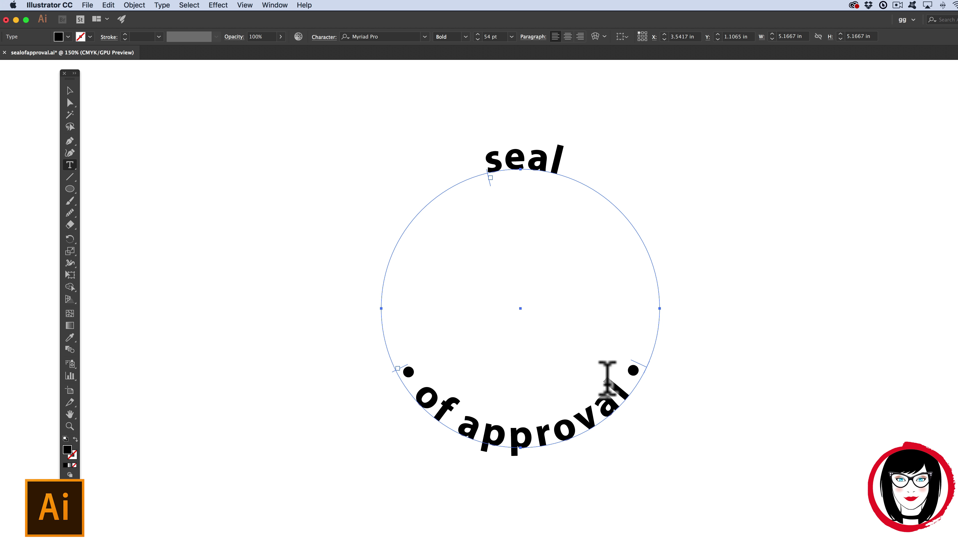
pyautogui.moveTo(607, 377); pyautogui.dragTo(403, 378)
pyautogui.hotkey('alt', 'Left')
pyautogui.hotkey('alt', 'Left')
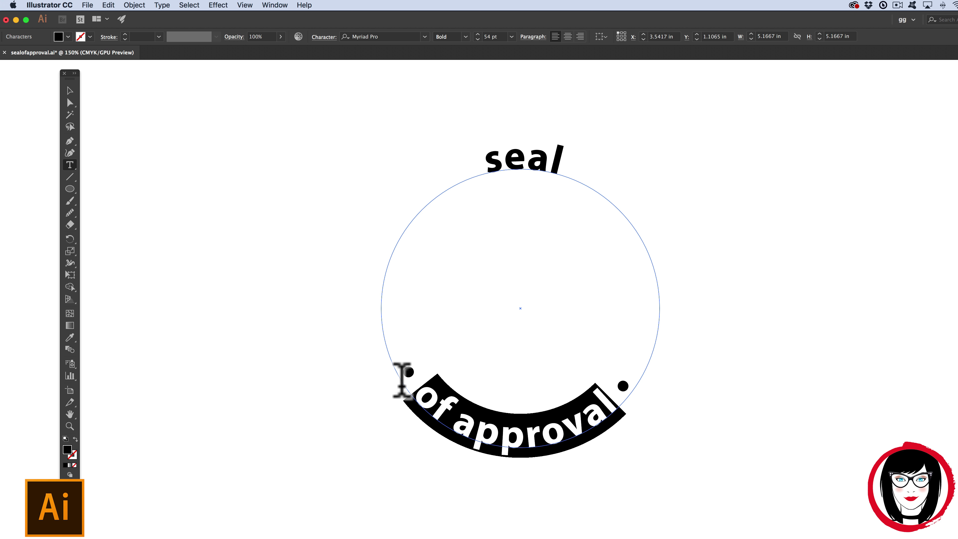
pyautogui.click(70, 90)
pyautogui.click(400, 367)
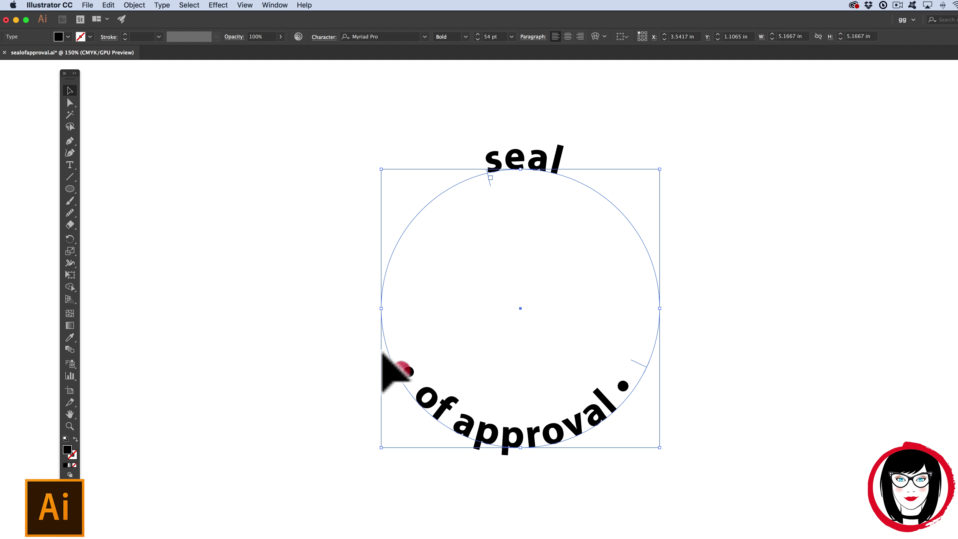
pyautogui.click(128, 4)
pyautogui.click(112, 6)
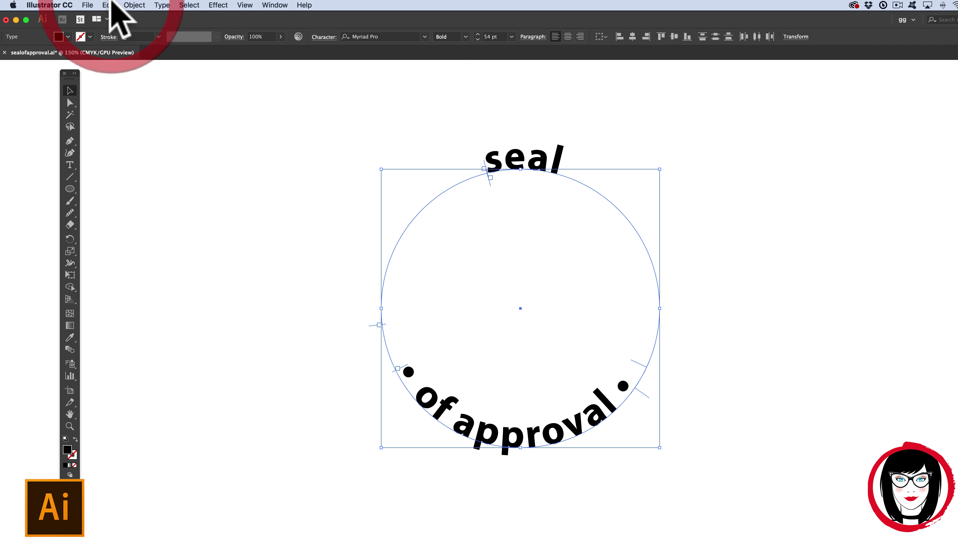
pyautogui.click(112, 5)
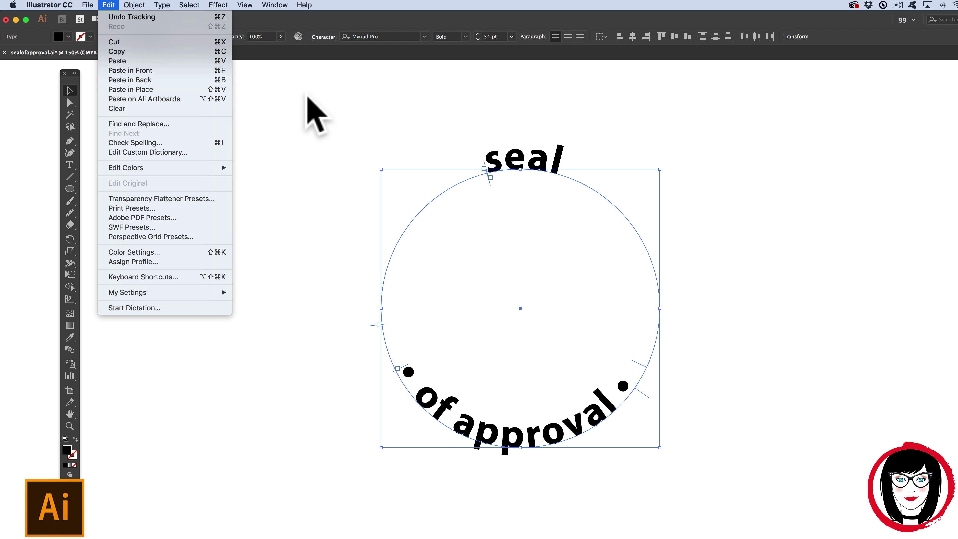
pyautogui.click(834, 223)
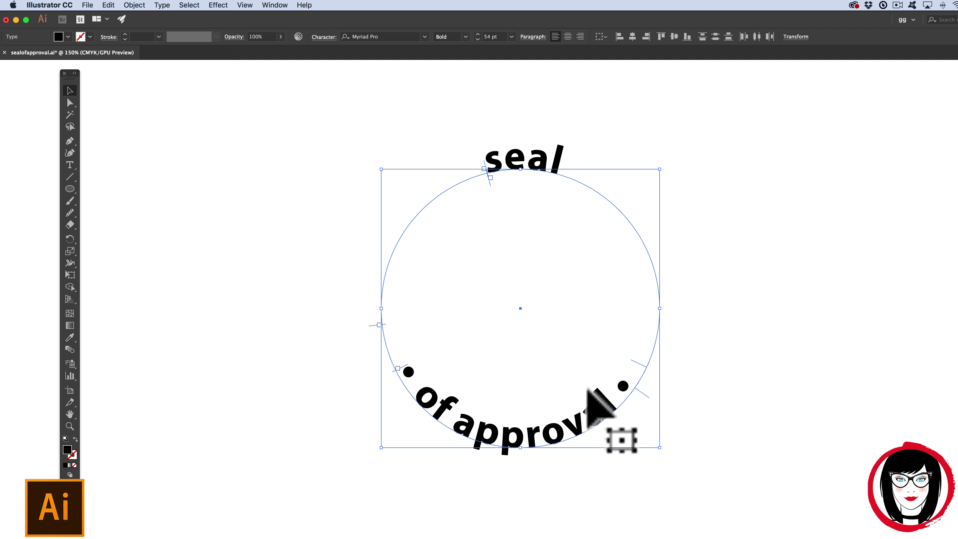
pyautogui.moveTo(589, 390); pyautogui.dragTo(587, 389)
pyautogui.press('a')
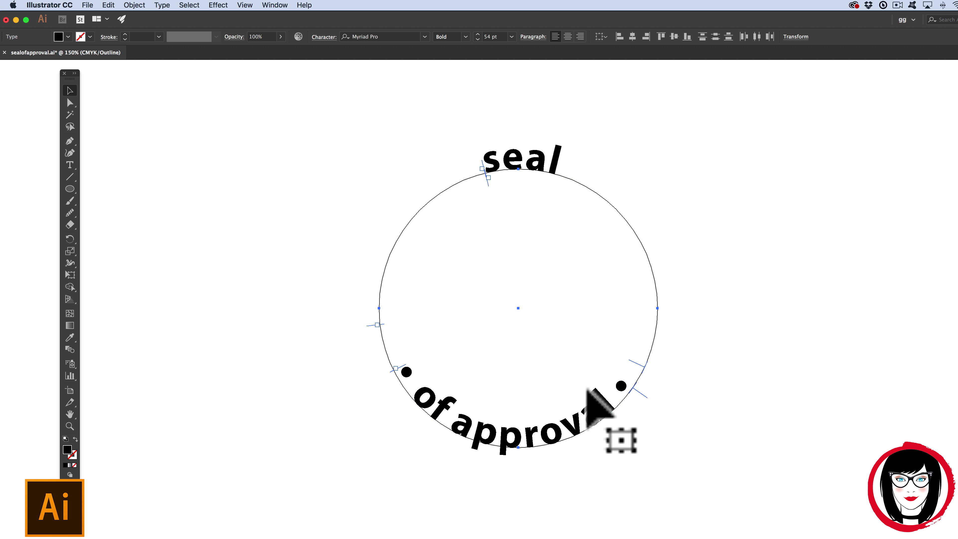
# Step: Switch to Outline view, drag the inner circle aside to reveal both paths, then undo
pyautogui.press('super+y')
pyautogui.moveTo(584, 392); pyautogui.dragTo(474, 342)
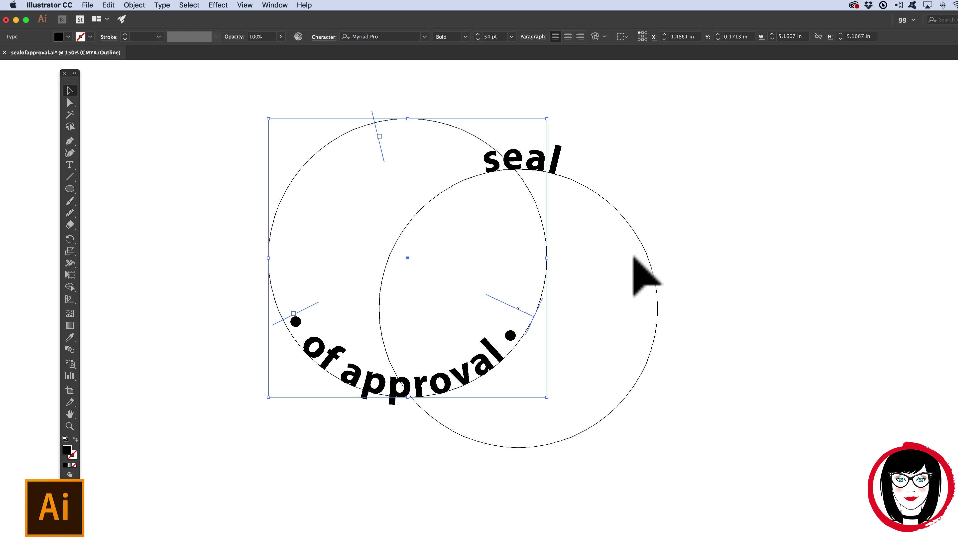
pyautogui.press('super+z')
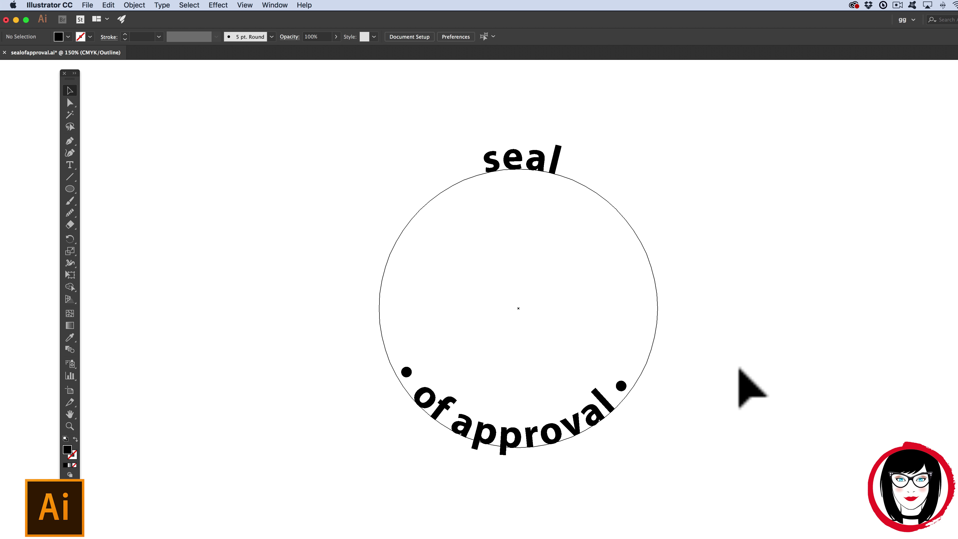